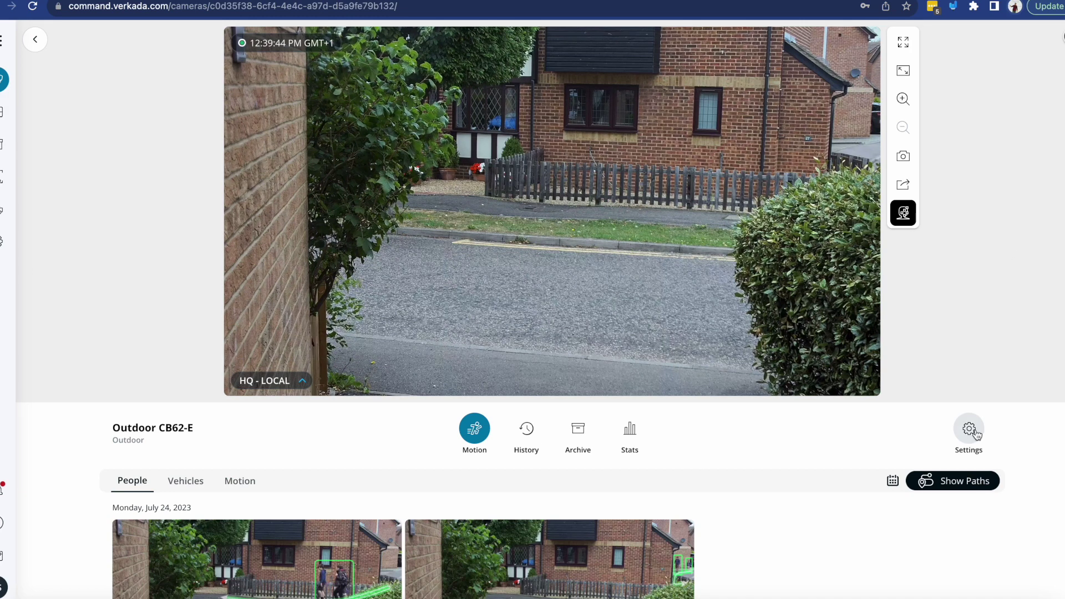
# - Open the Outdoor CB62-E camera's settings from the gear below its live feed
pyautogui.click(956, 437)
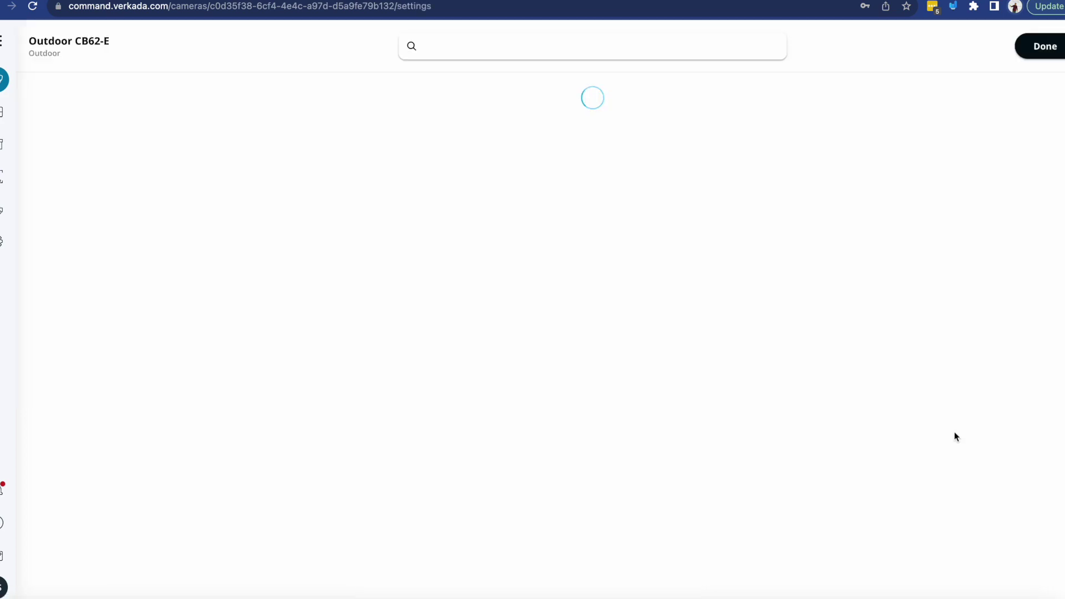
# - Enable License Plate Recognition (LPR) Mode under Privacy > Analytics
pyautogui.scroll(-10, 737, 333)
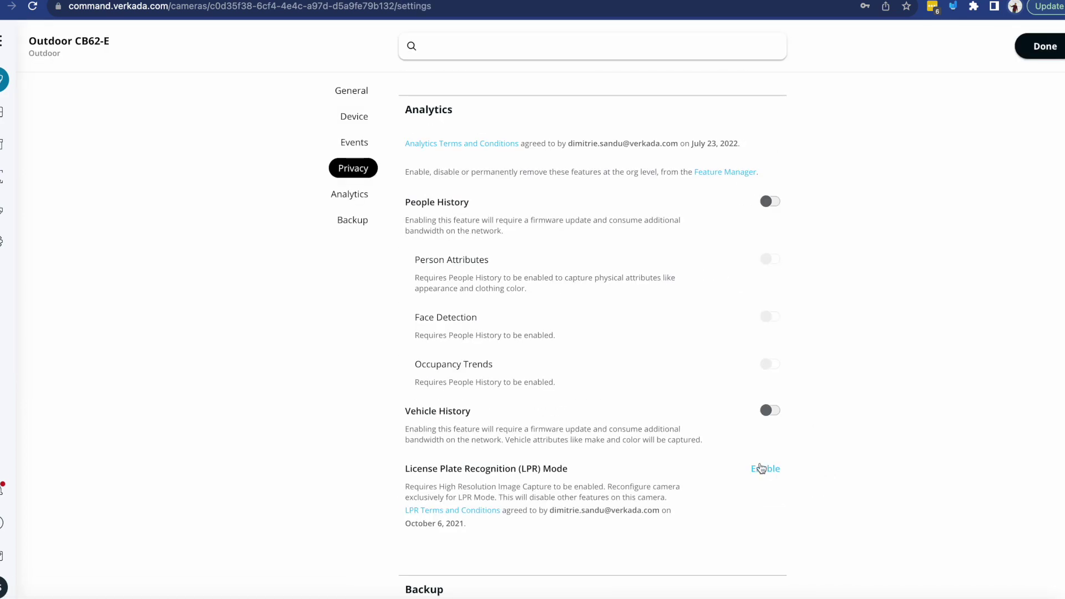
pyautogui.click(765, 470)
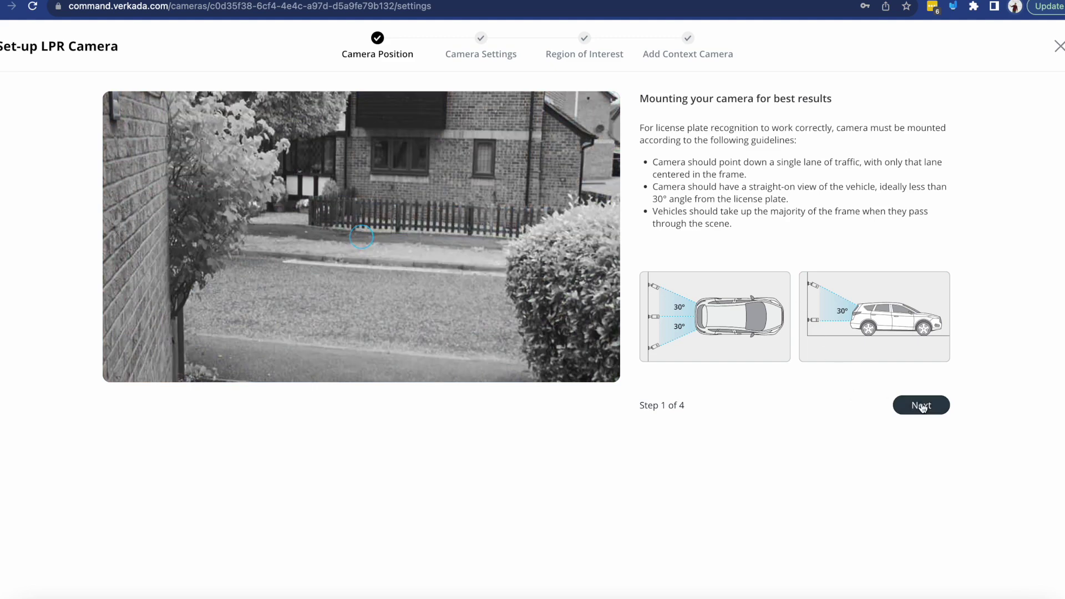
# - Advance the LPR wizard past camera position, focus/zoom and region of interest to context-camera selection
pyautogui.click(922, 406)
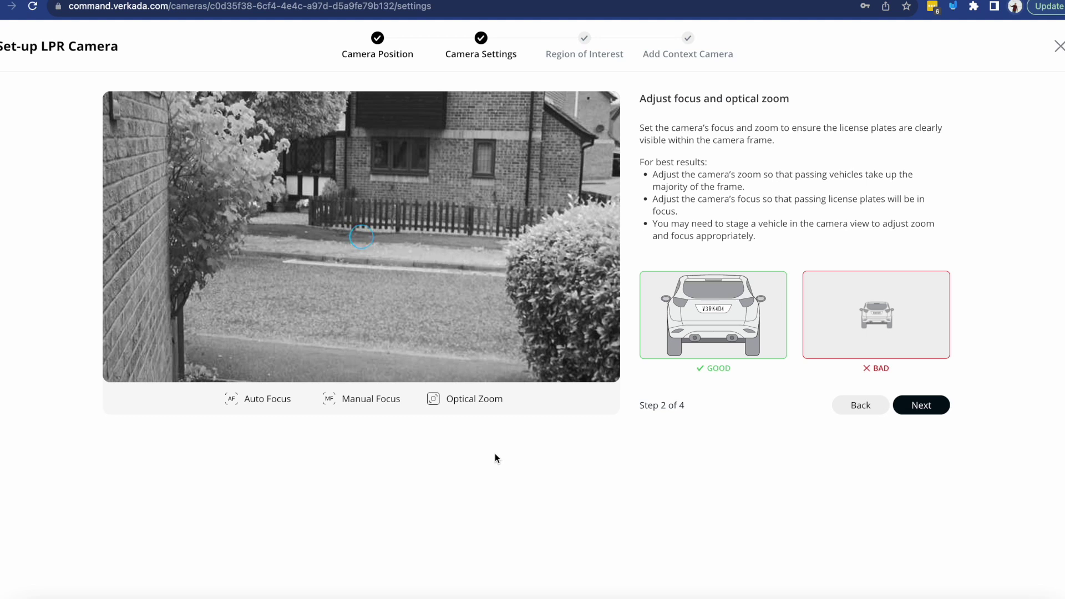
pyautogui.click(941, 412)
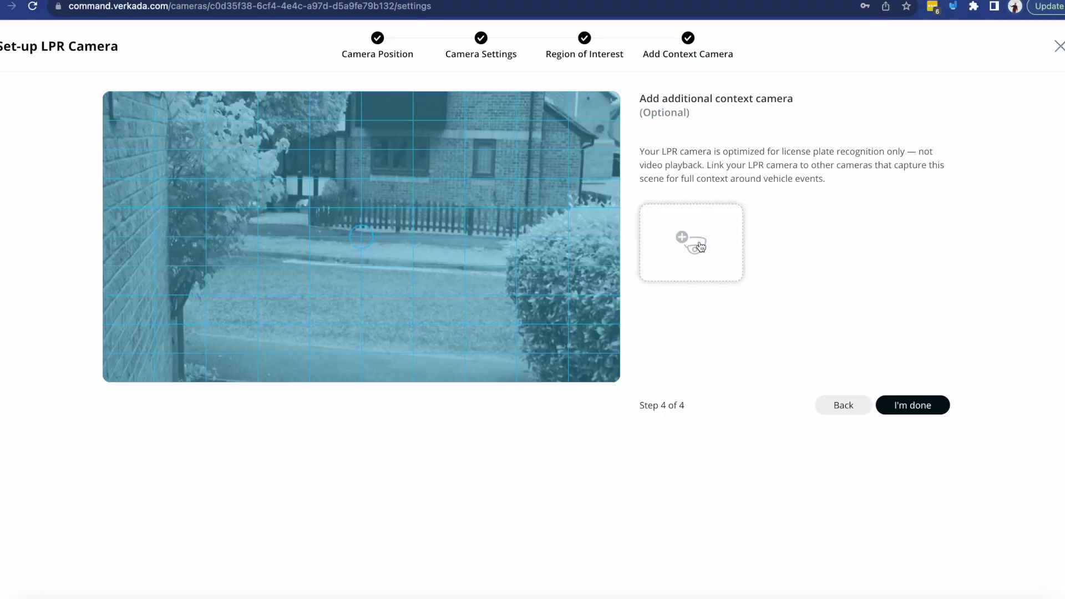
pyautogui.click(701, 247)
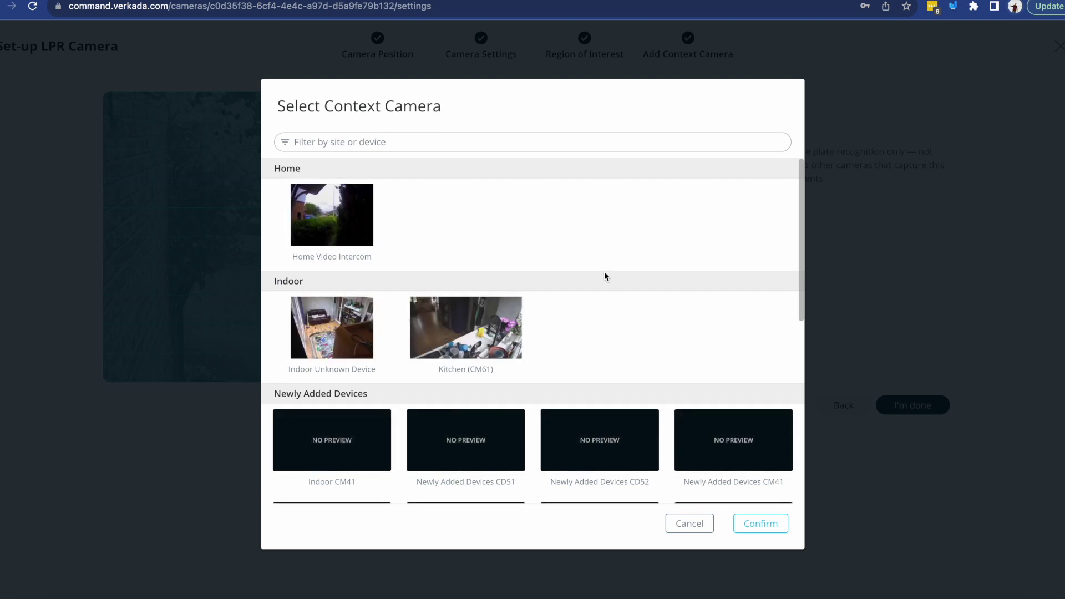
# - Link Outdoor CH52-E (Camera 3) as context camera, then open the LPR guide PDF at page 2
pyautogui.scroll(-4, 604, 273)
pyautogui.scroll(-3, 604, 276)
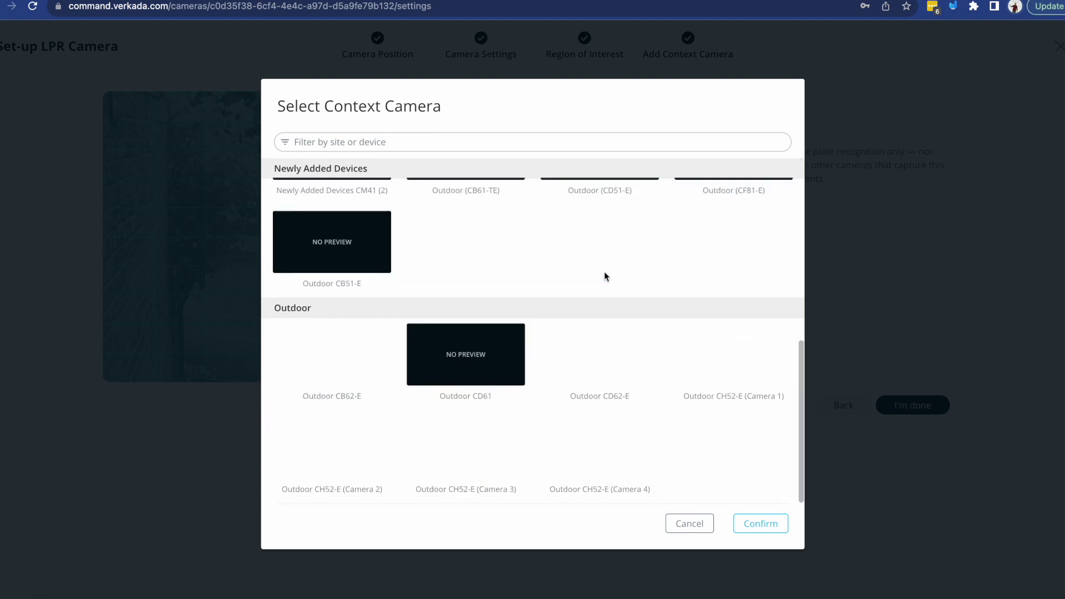
pyautogui.click(453, 457)
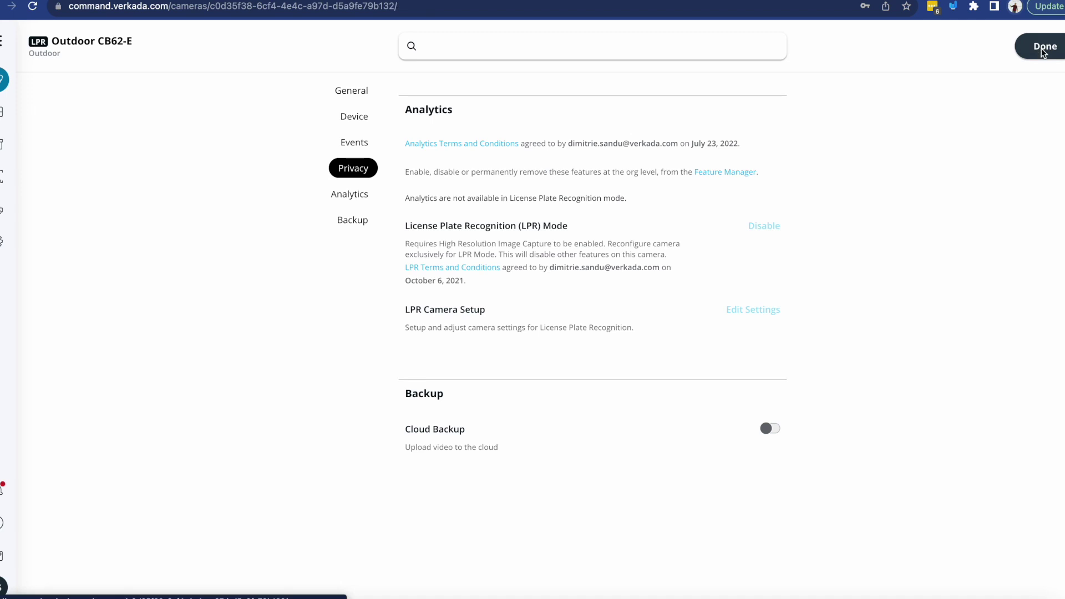
pyautogui.click(1019, 51)
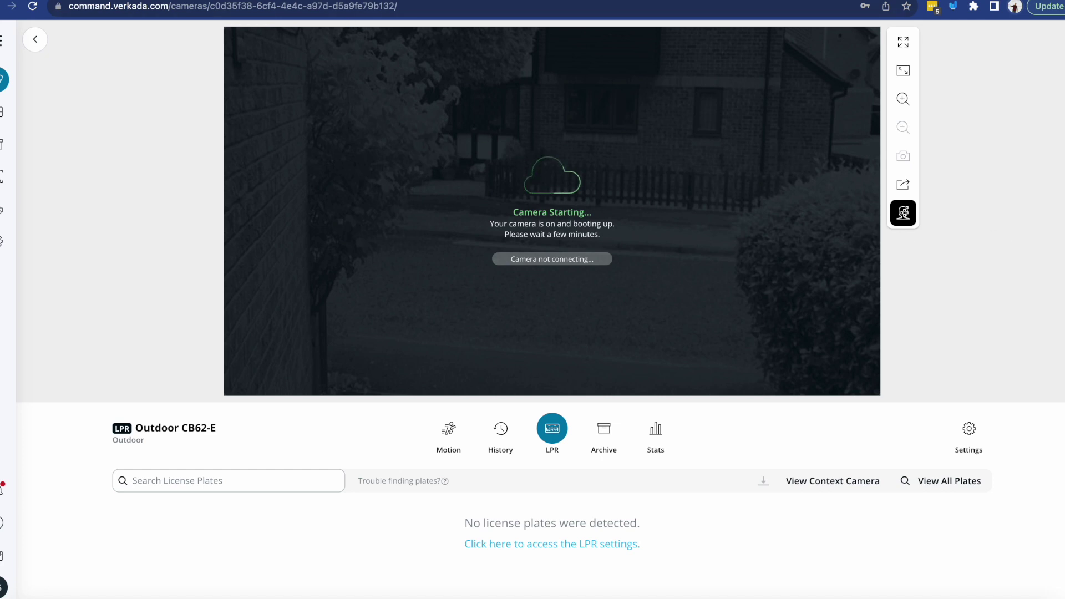
pyautogui.hotkey('ctrl', 'Tab')
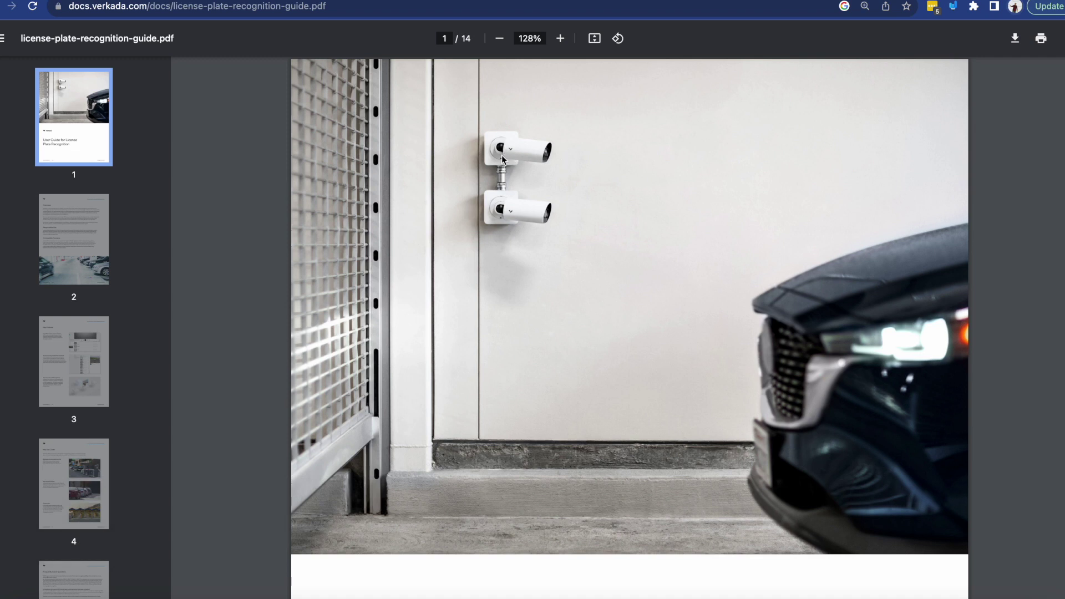
pyautogui.click(87, 256)
# - Read the LPR guide from page 3 down to the FAQ on page 5
pyautogui.scroll(-3, 221, 422)
pyautogui.click(67, 374)
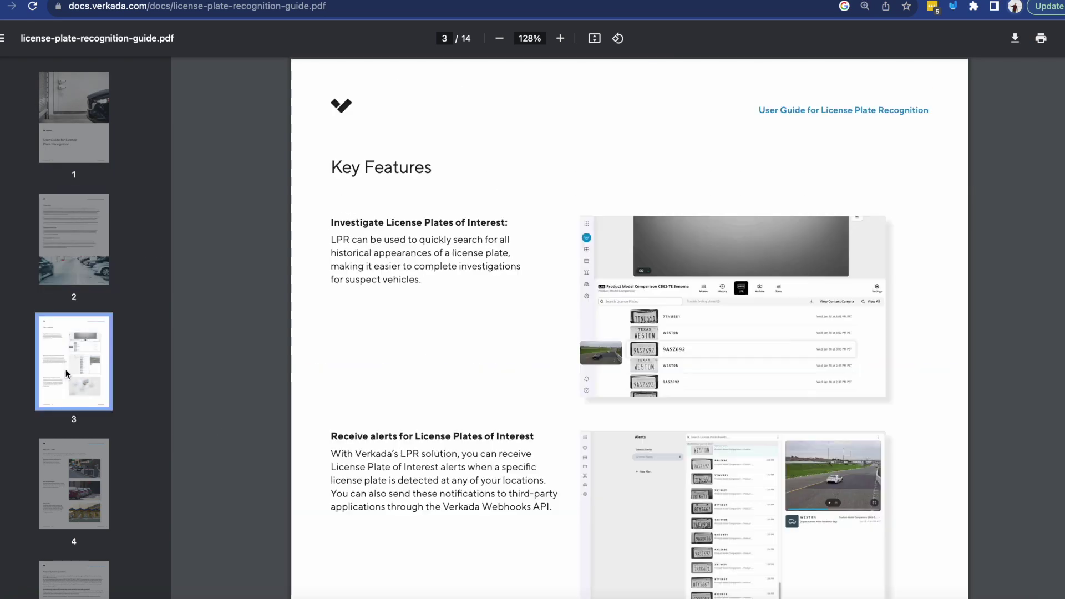
pyautogui.scroll(-15, 225, 450)
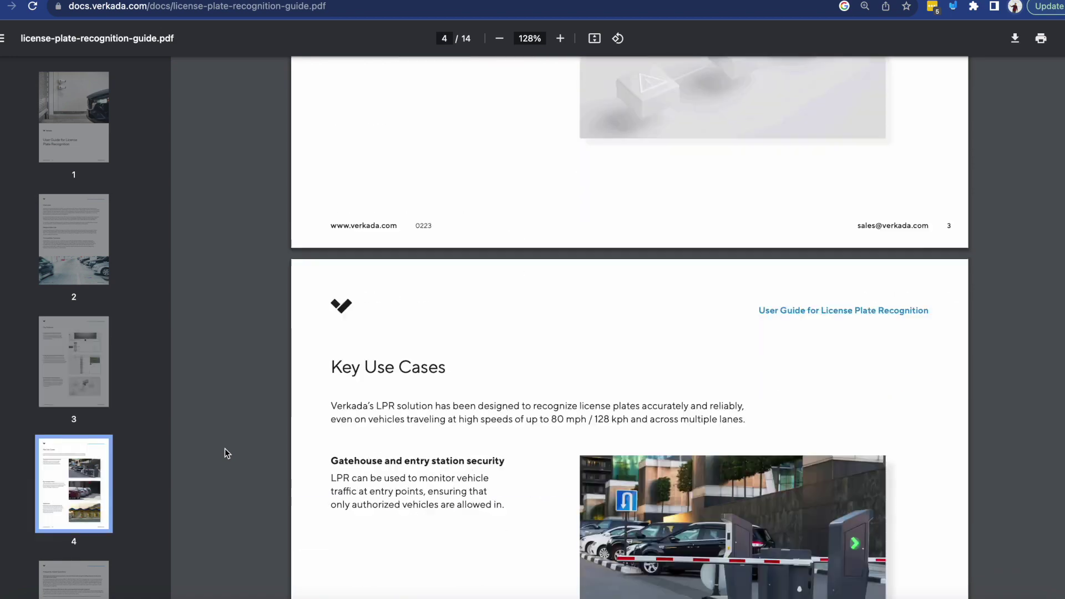
pyautogui.scroll(-20, 225, 452)
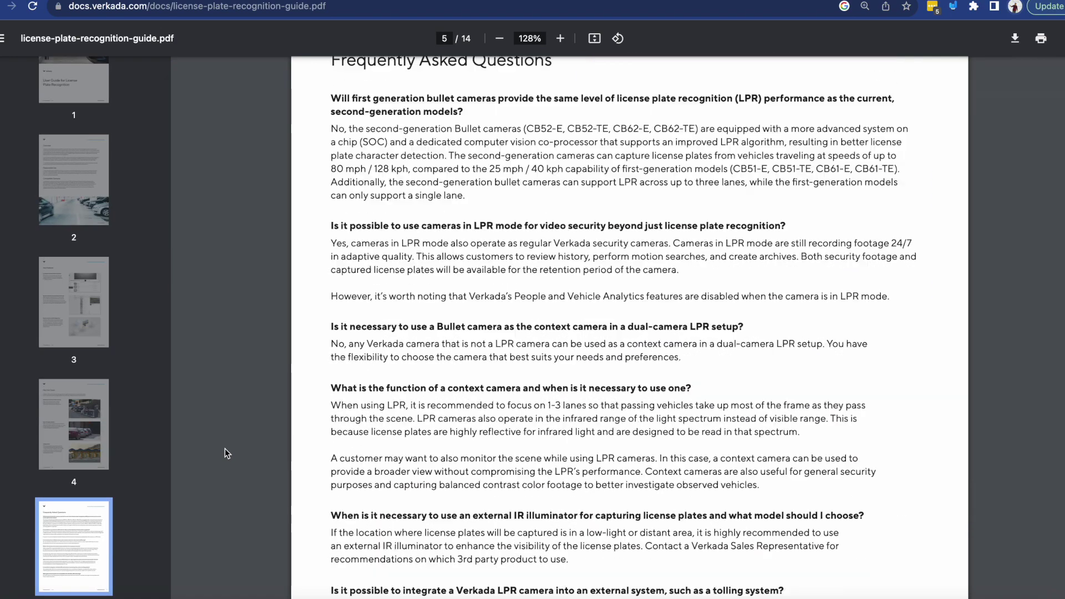
pyautogui.scroll(-1, 225, 454)
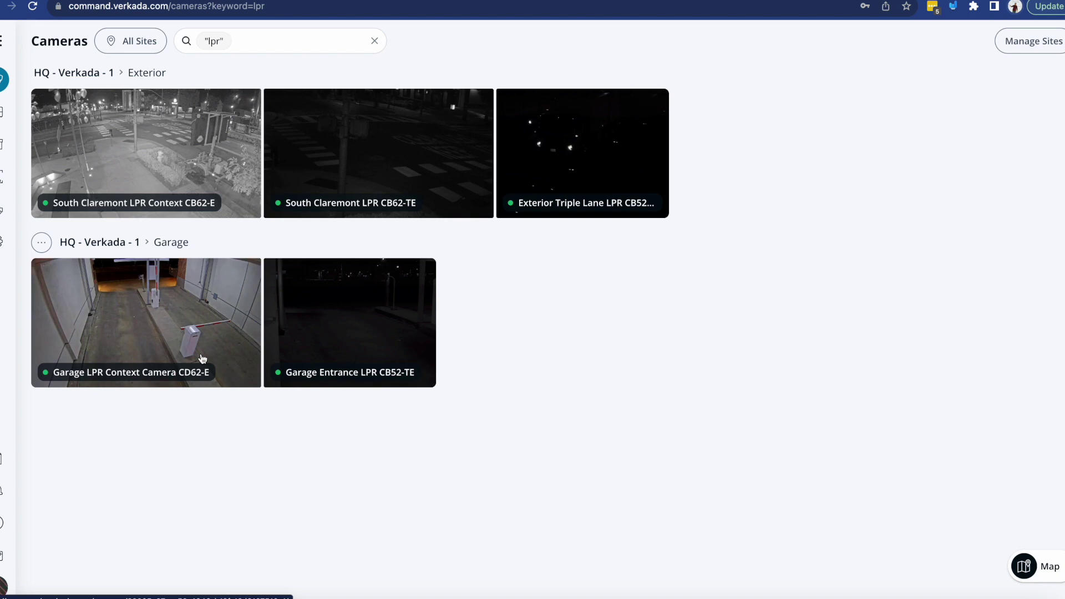
# - Open Garage Entrance LPR CB52-TE and view, then close, its second plate's LPR event
pyautogui.click(388, 376)
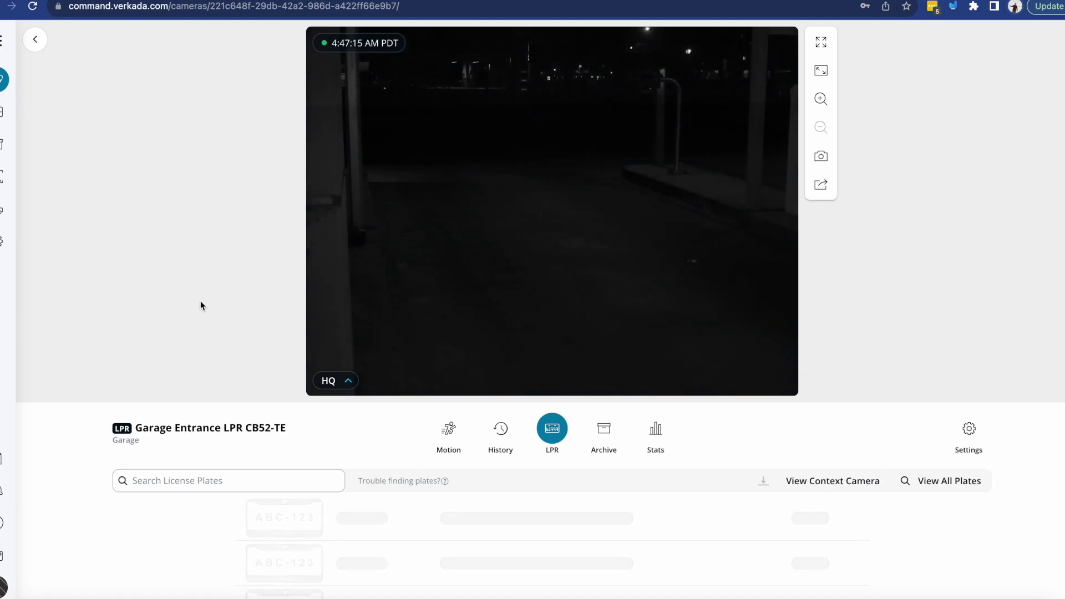
pyautogui.scroll(-4, 93, 396)
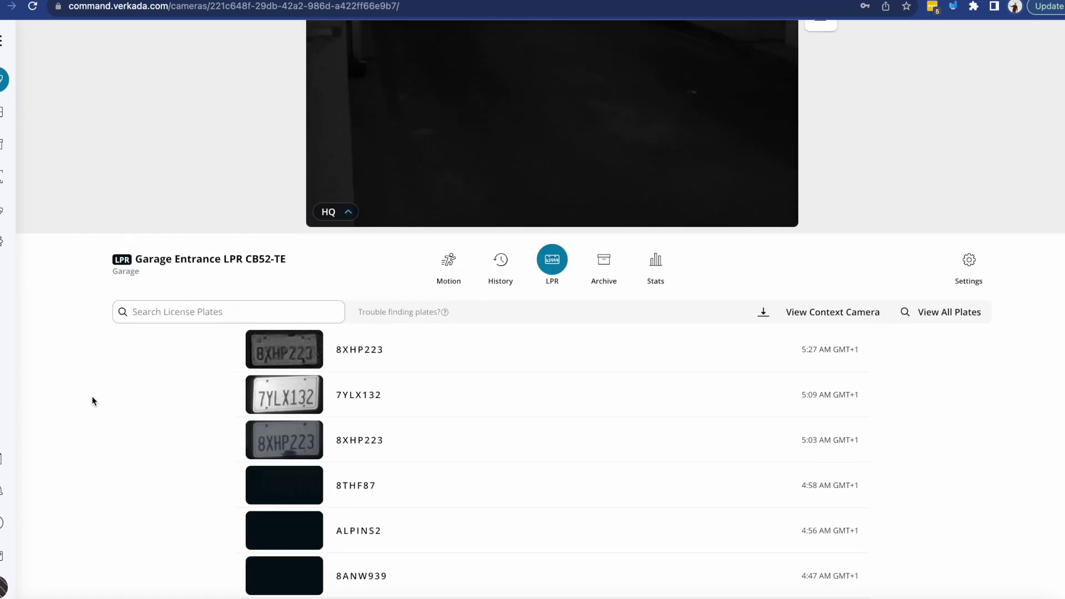
pyautogui.scroll(-3, 94, 395)
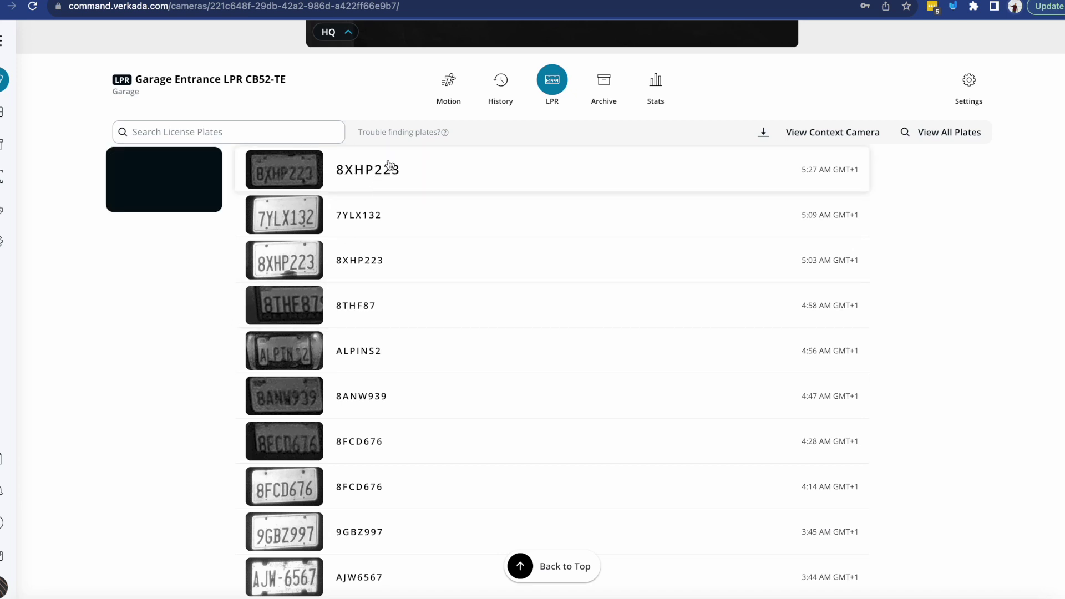
pyautogui.click(391, 214)
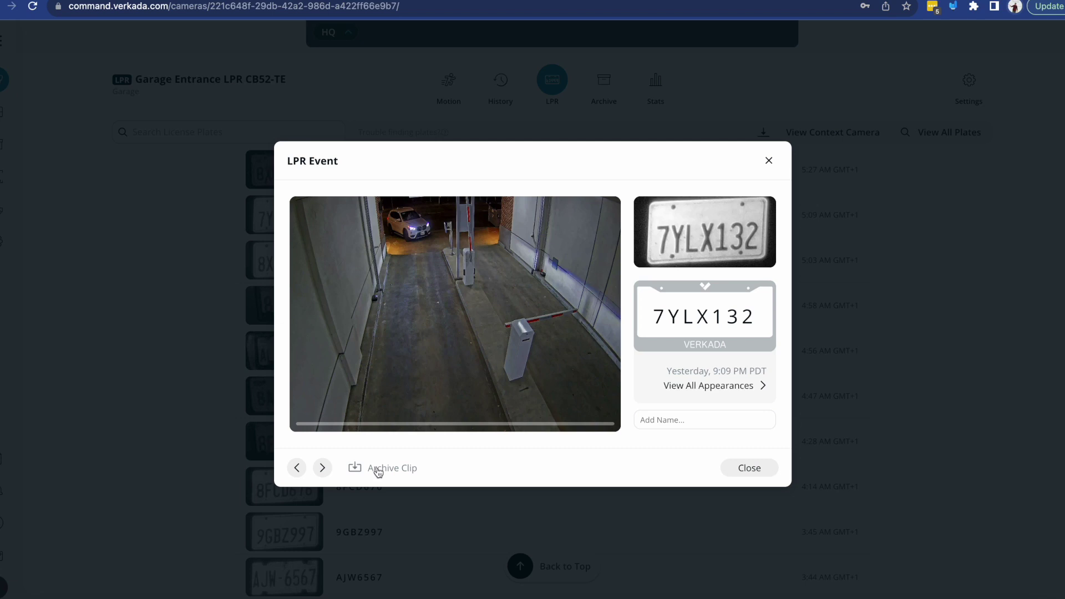
pyautogui.click(45, 295)
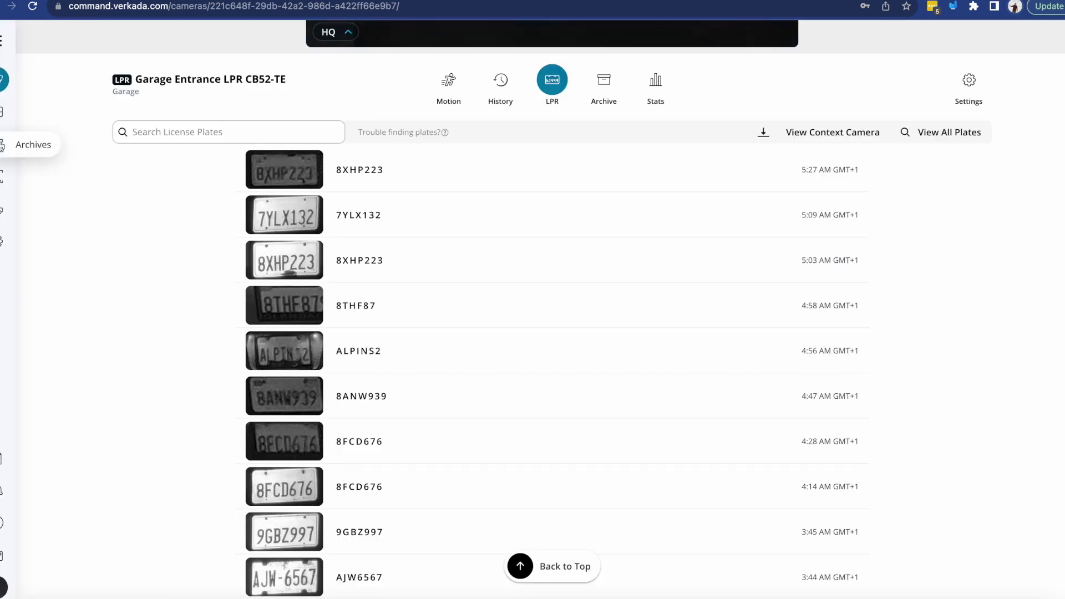
# - Open Vehicles and scroll through the License Plates sightings across all cameras
pyautogui.moveTo(6, 211)
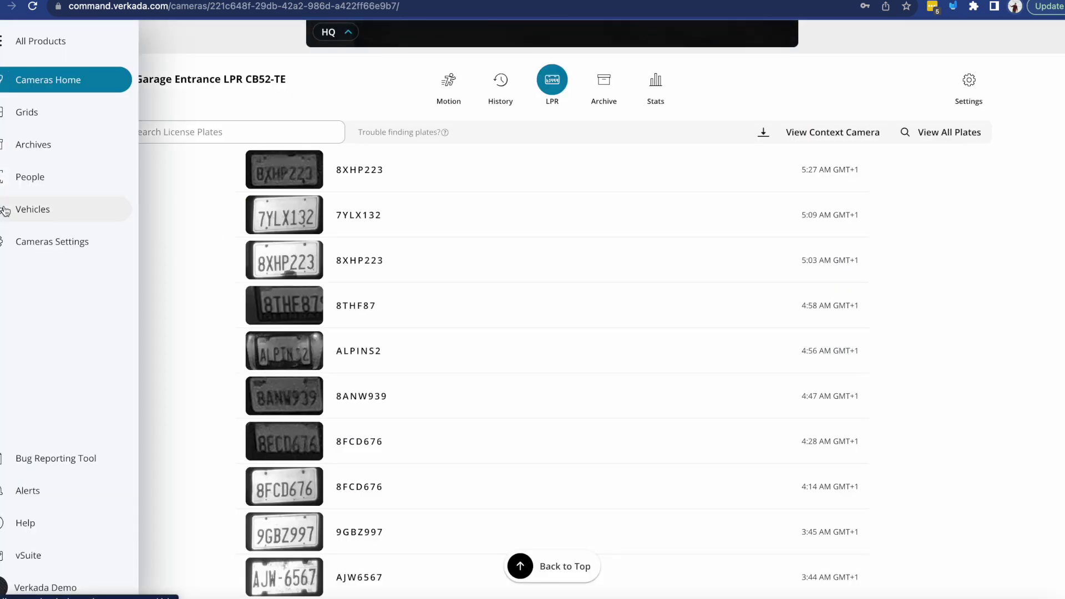
pyautogui.click(5, 211)
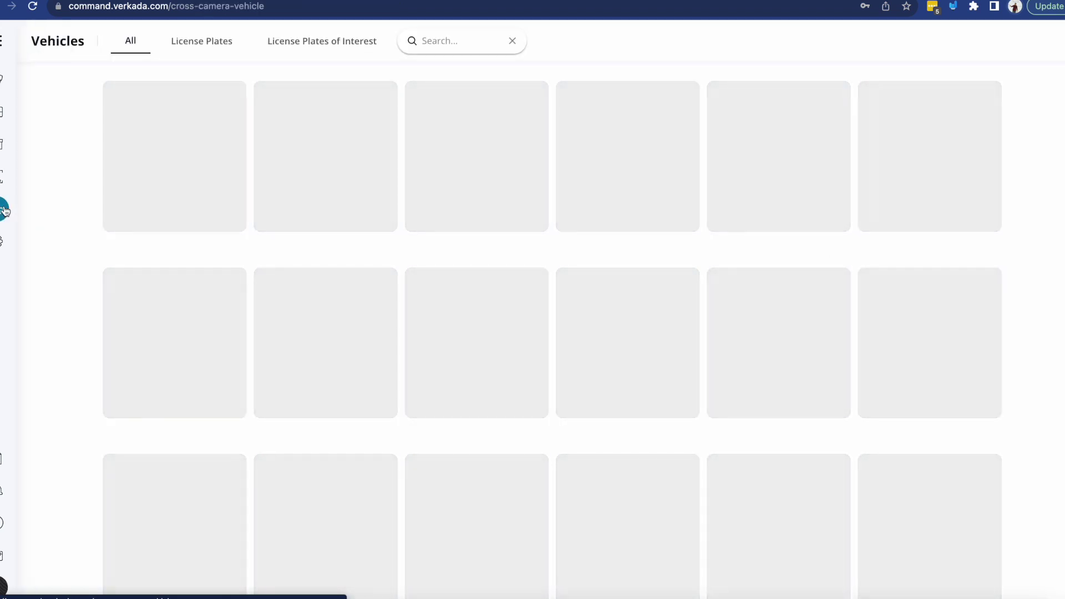
pyautogui.click(210, 43)
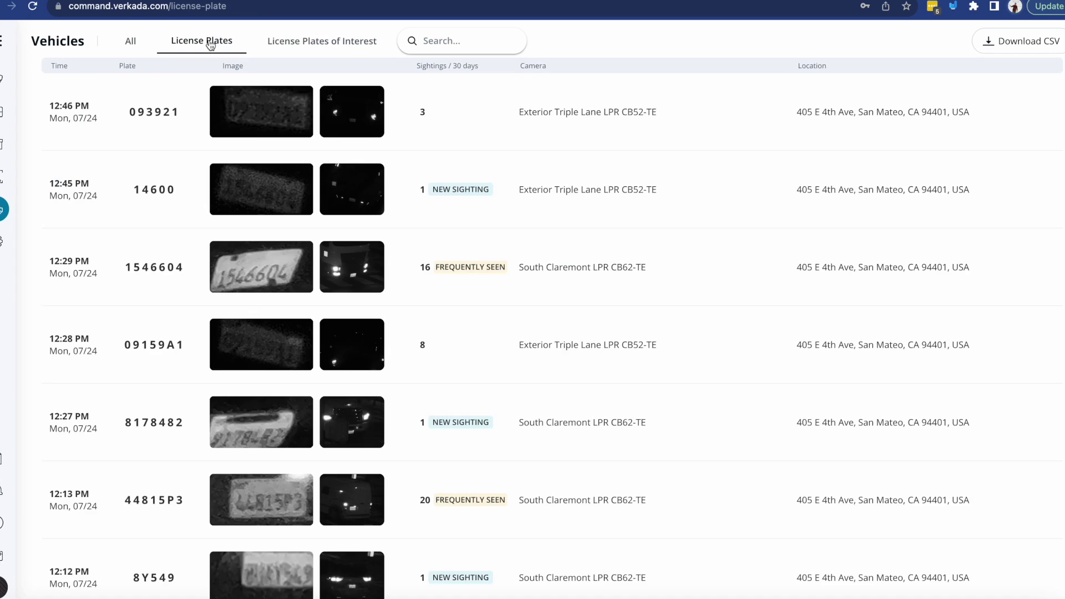
pyautogui.scroll(-10, 328, 433)
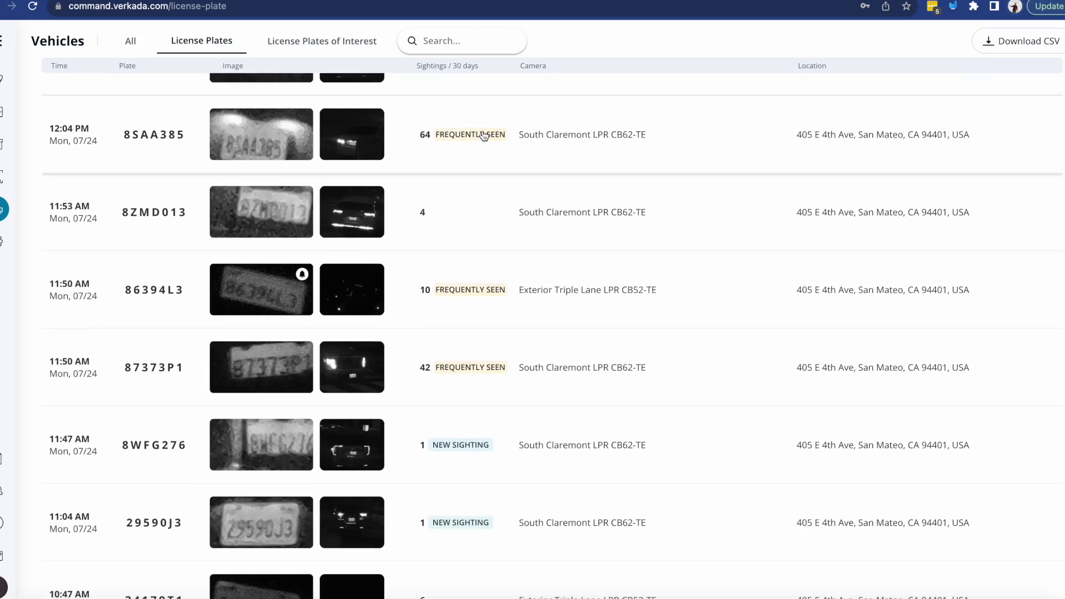
pyautogui.scroll(-2, 447, 123)
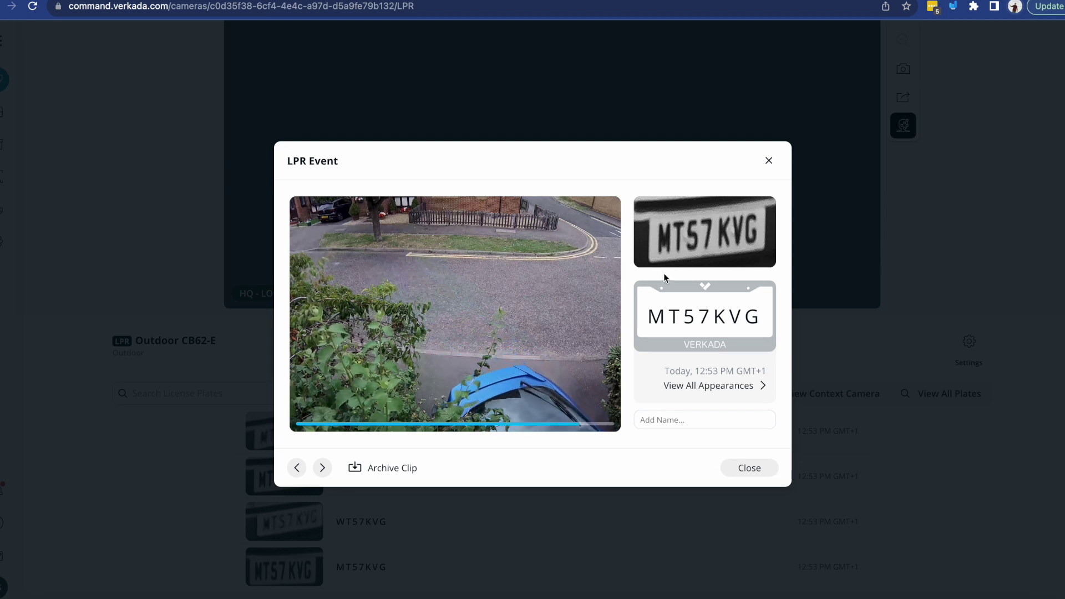
# - Replay the MT57KVG event's LPR clip, close it, and open the WTS7KVG reading
pyautogui.click(426, 222)
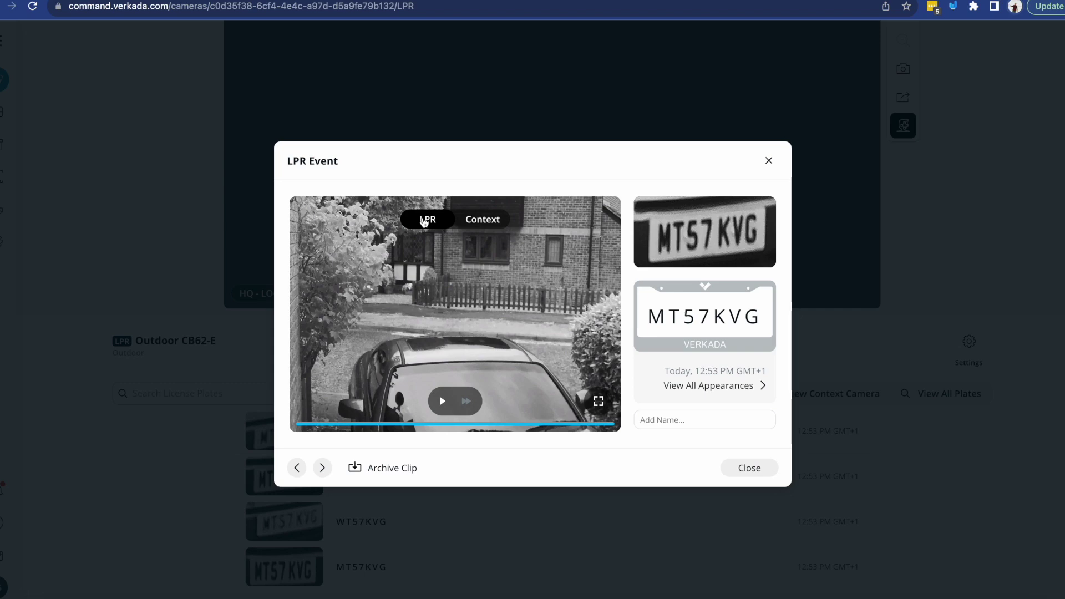
pyautogui.press('Escape')
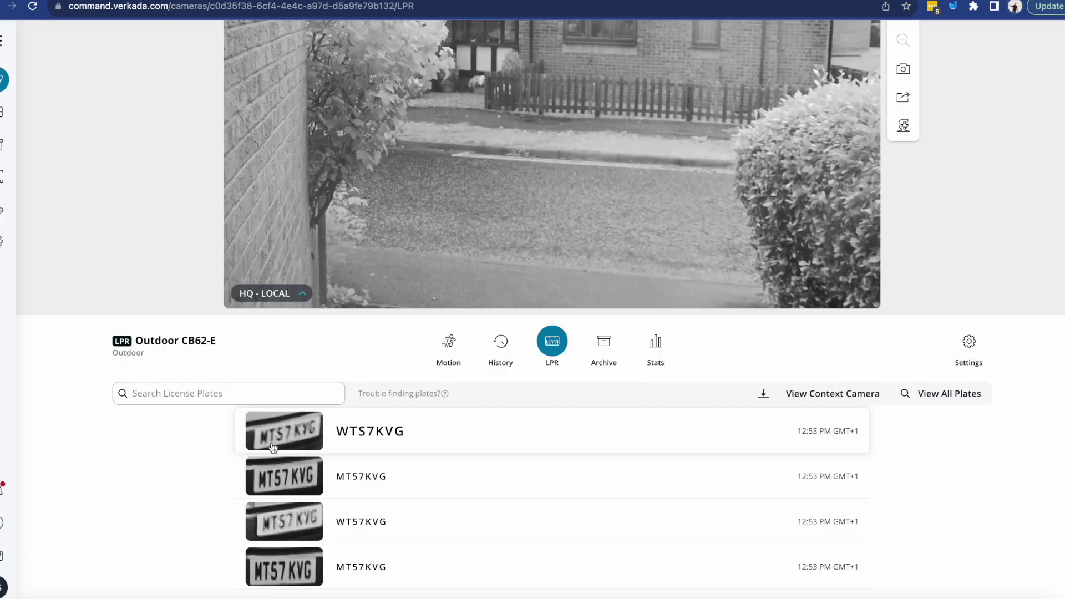
pyautogui.click(303, 447)
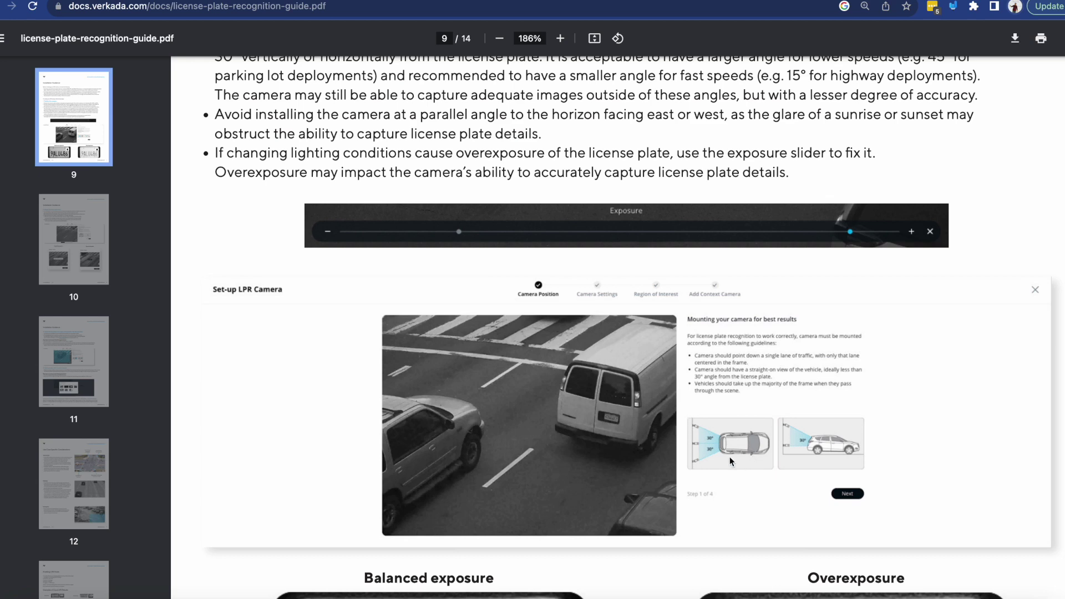
# - Review page 9's exposure advice and balanced versus overexposed plate examples, then return to Verkada
pyautogui.scroll(5, 730, 457)
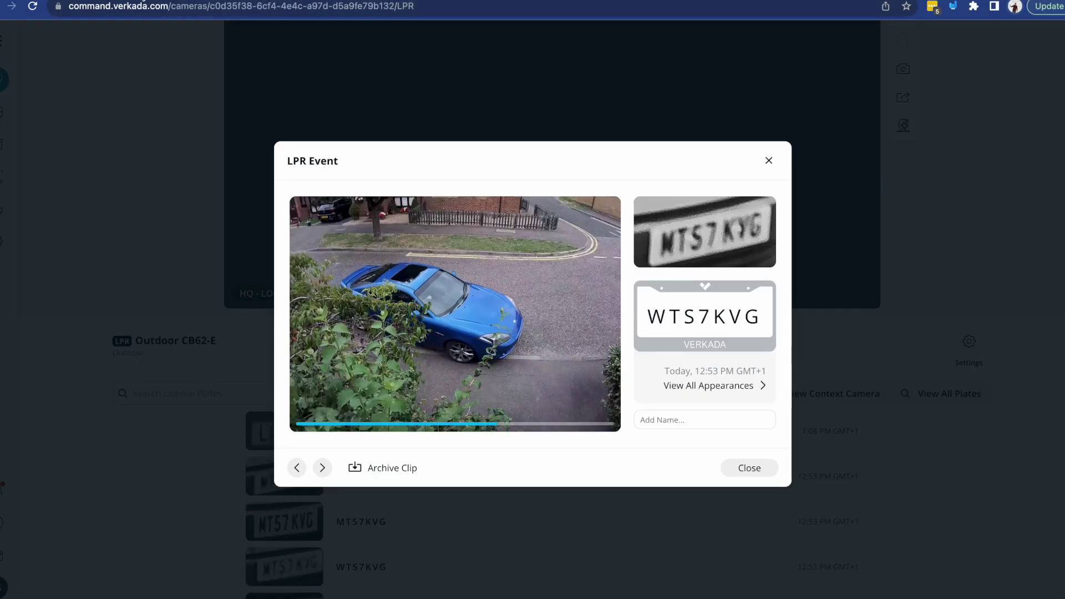
pyautogui.click(249, 1)
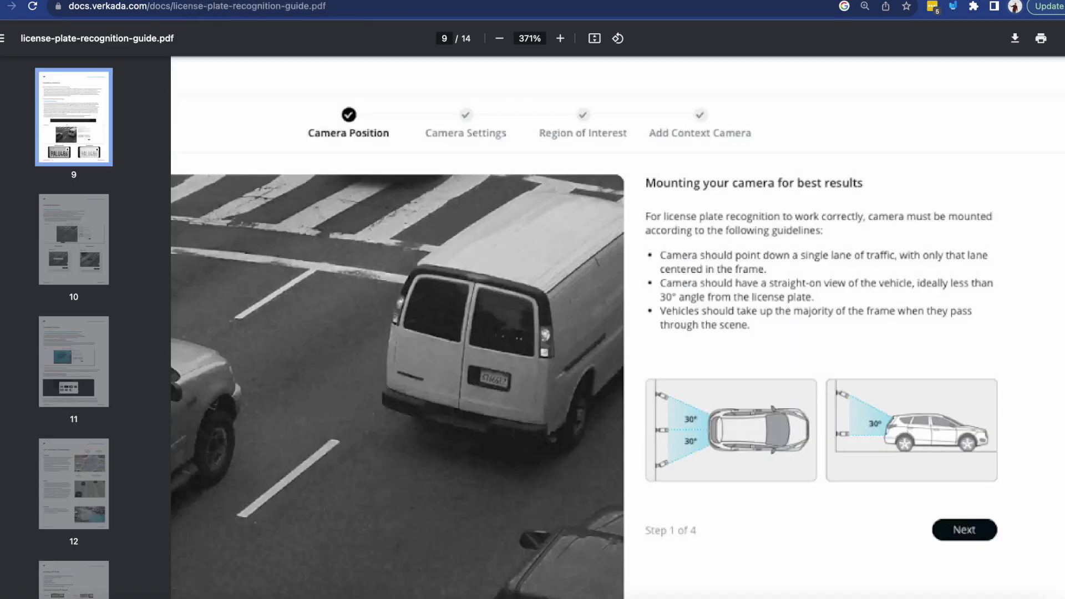
pyautogui.scroll(-5, 558, 383)
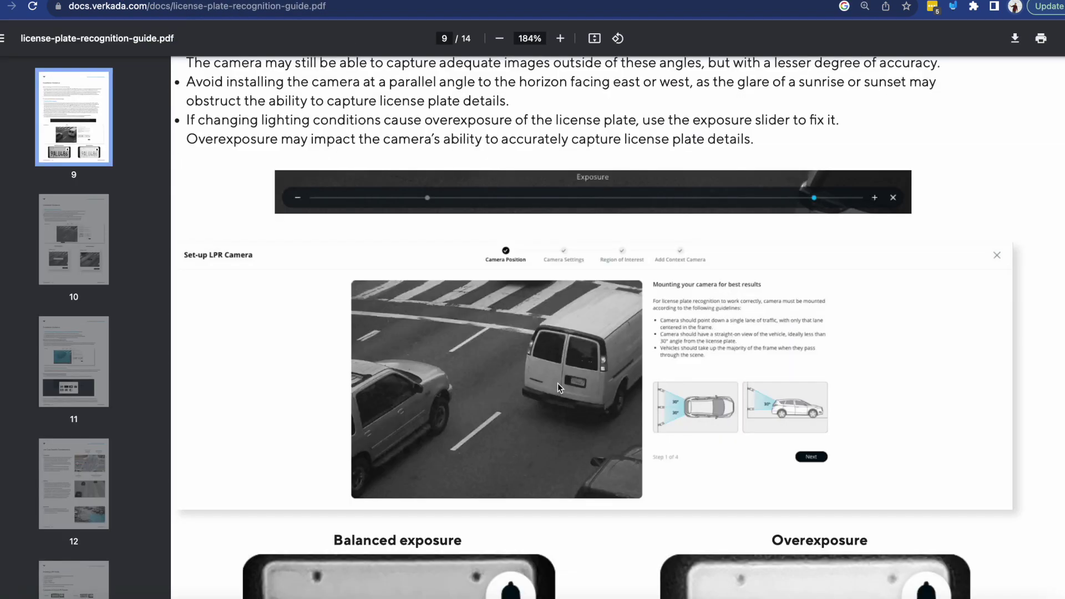
pyautogui.scroll(2, 558, 383)
pyautogui.scroll(-3, 558, 383)
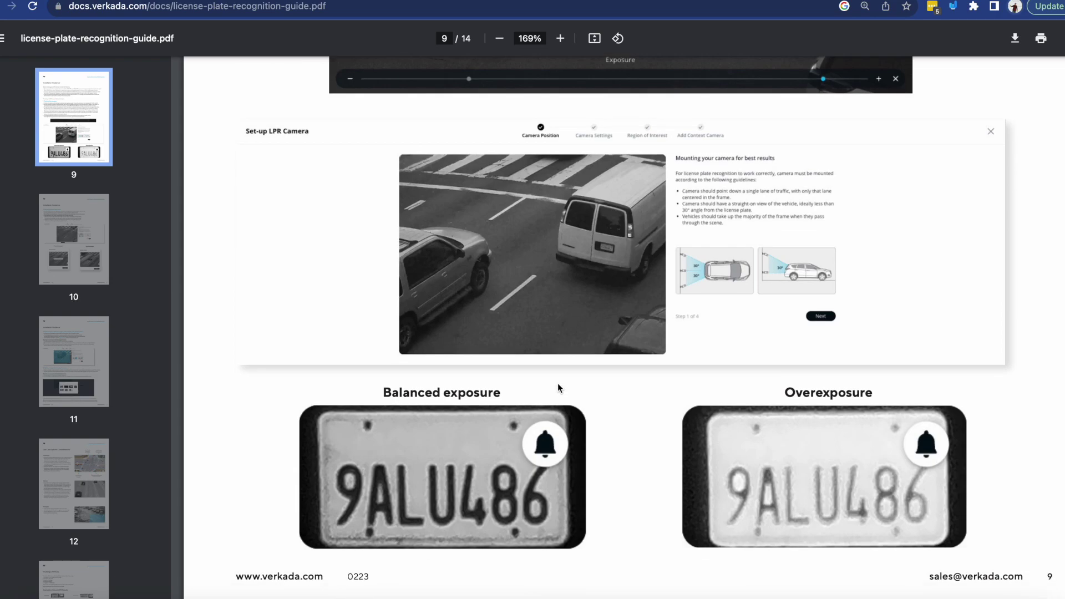
pyautogui.click(139, 1)
# - Lower Outdoor CB62-E's exposure slider to about halfway, then go back to the LPR guide
pyautogui.click(168, 252)
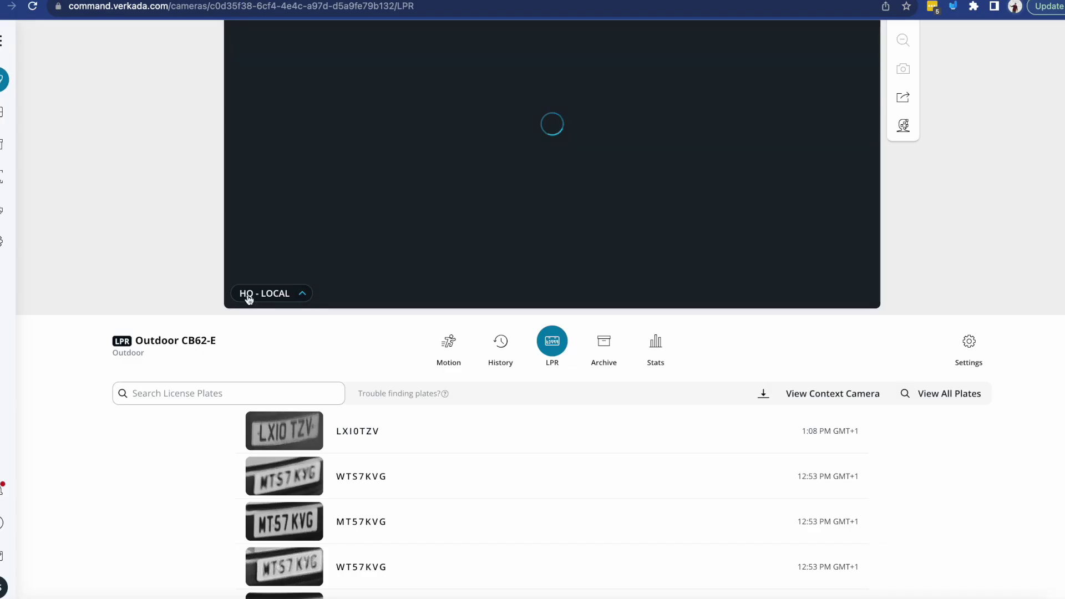
pyautogui.click(250, 295)
pyautogui.click(278, 207)
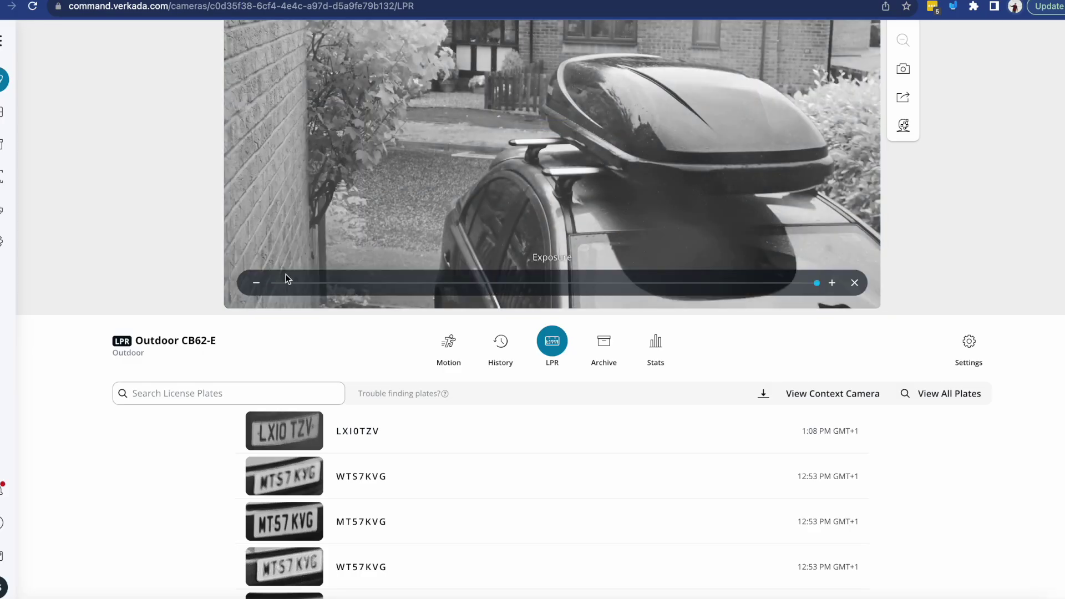
pyautogui.moveTo(817, 284); pyautogui.dragTo(557, 284)
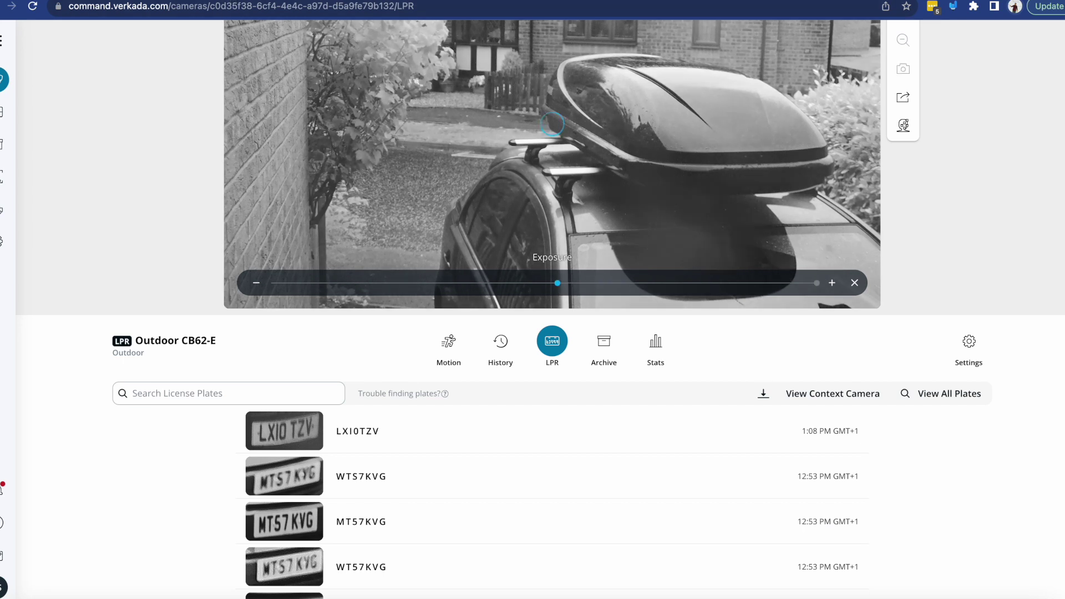
pyautogui.click(233, 0)
# - Scroll the LPR guide past page 10's focus and zoom tips to page 11's plate region-of-interest step
pyautogui.scroll(-12, 500, 465)
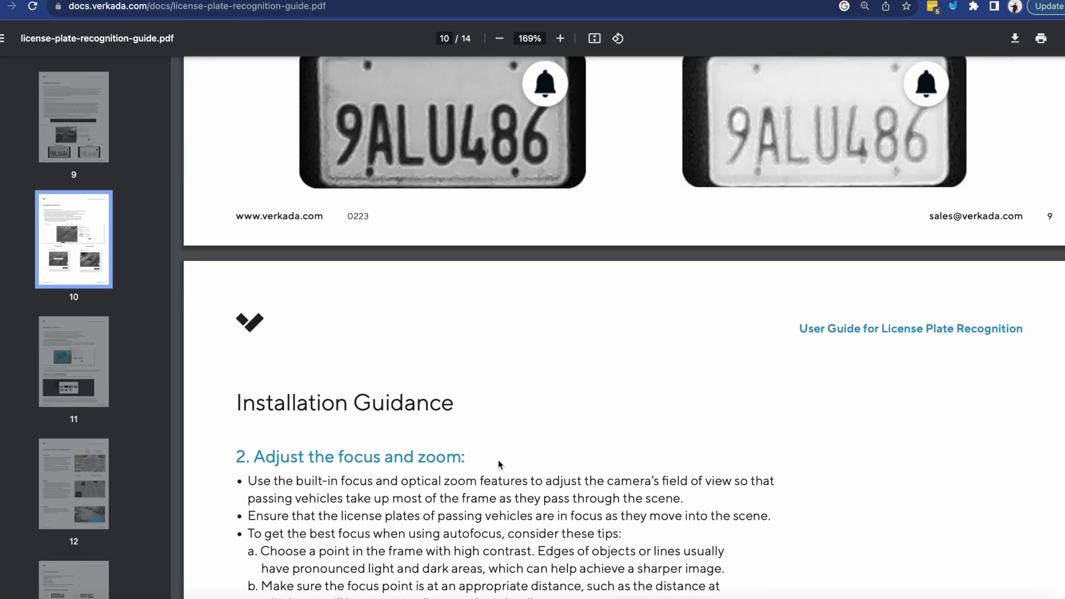
pyautogui.scroll(2, 499, 465)
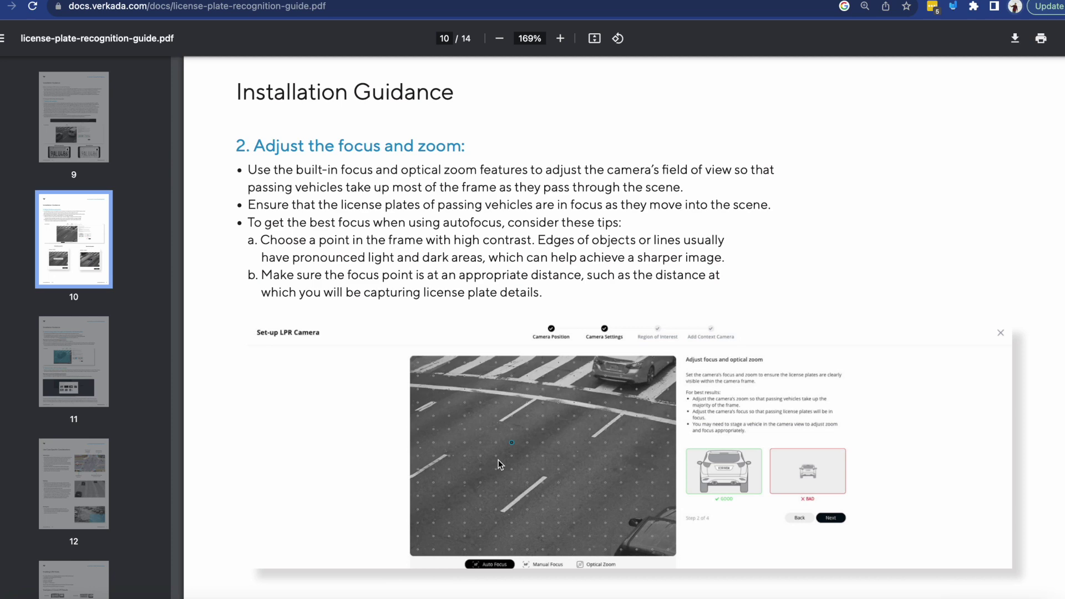
pyautogui.scroll(-10, 498, 461)
pyautogui.scroll(-3, 499, 464)
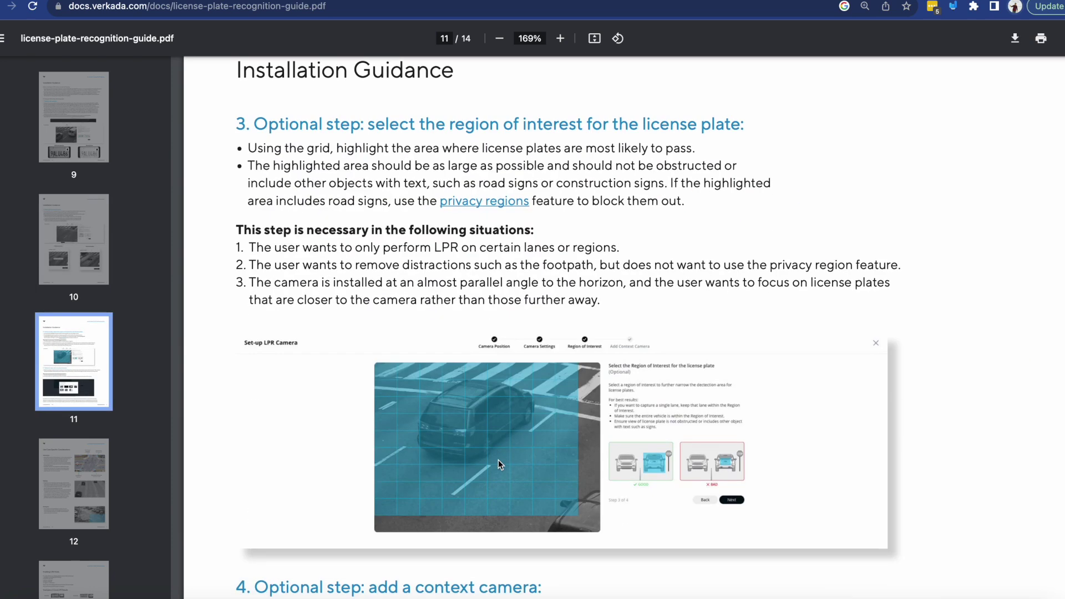